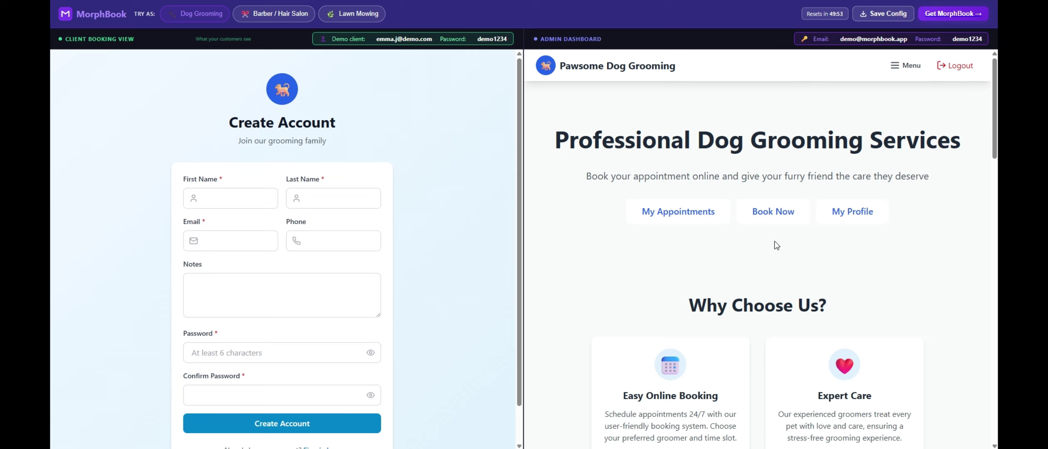
pyautogui.click(895, 66)
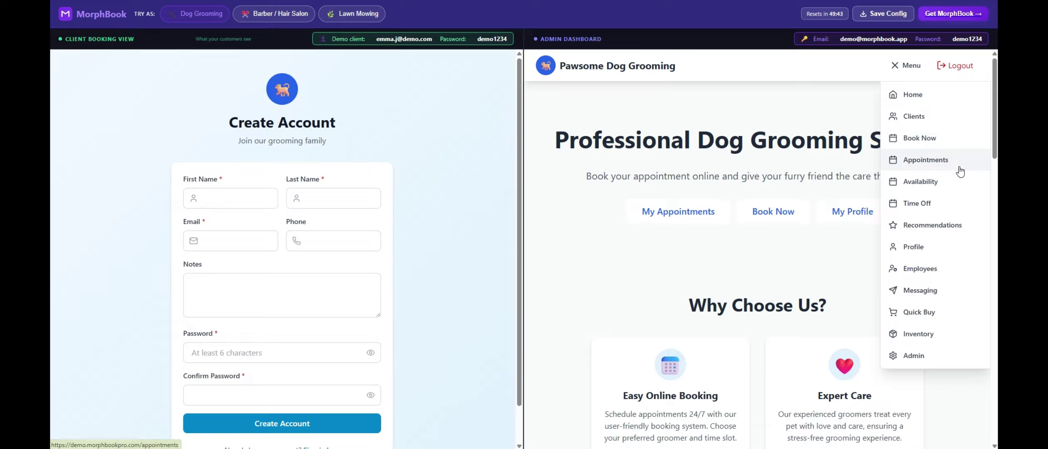
pyautogui.click(736, 261)
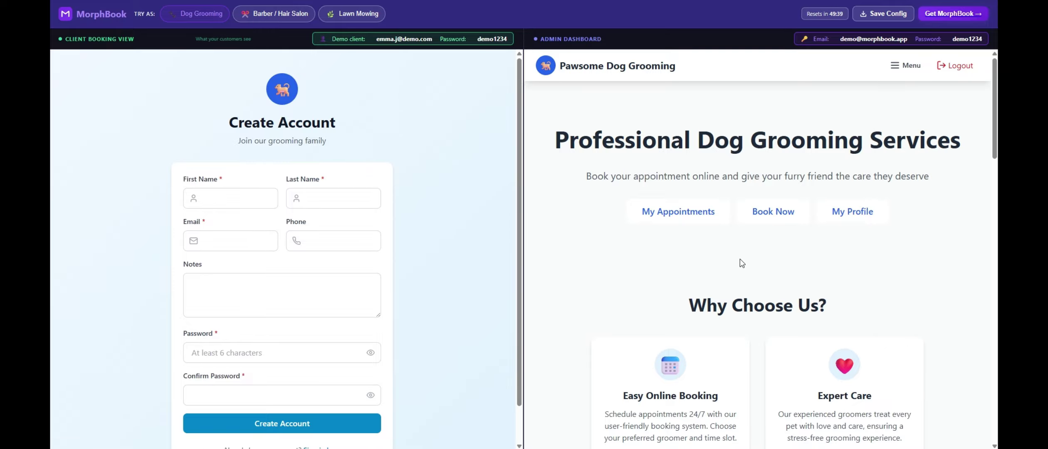
# - Start a new appointment booking for the first listed client and select the pet Biscuit
pyautogui.click(779, 224)
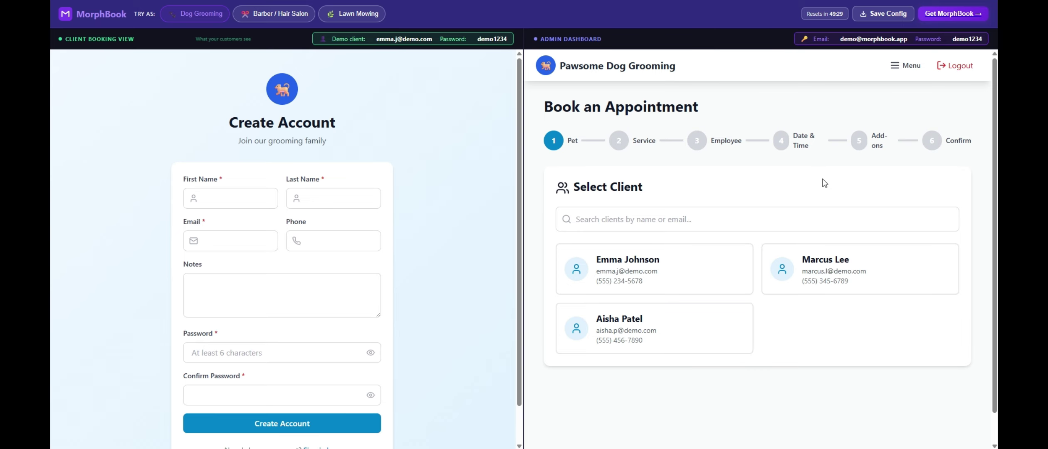
pyautogui.click(715, 279)
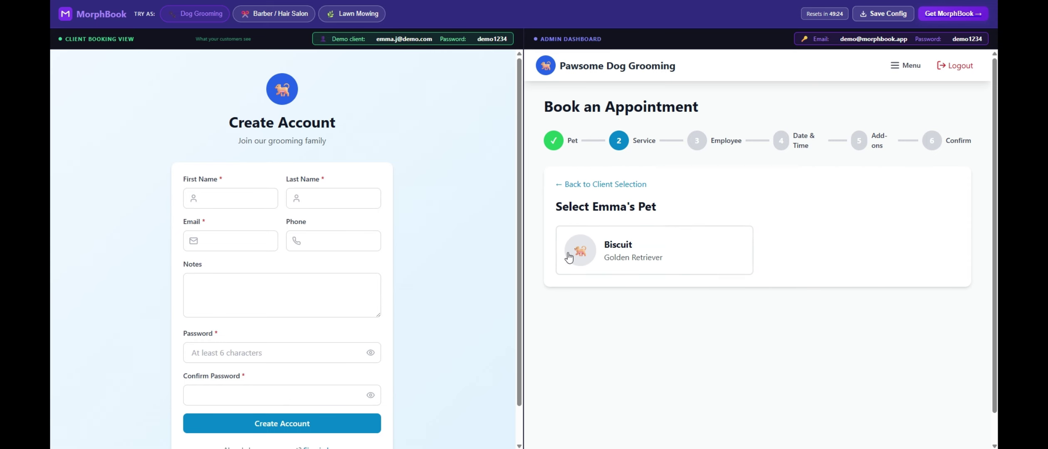
pyautogui.click(686, 258)
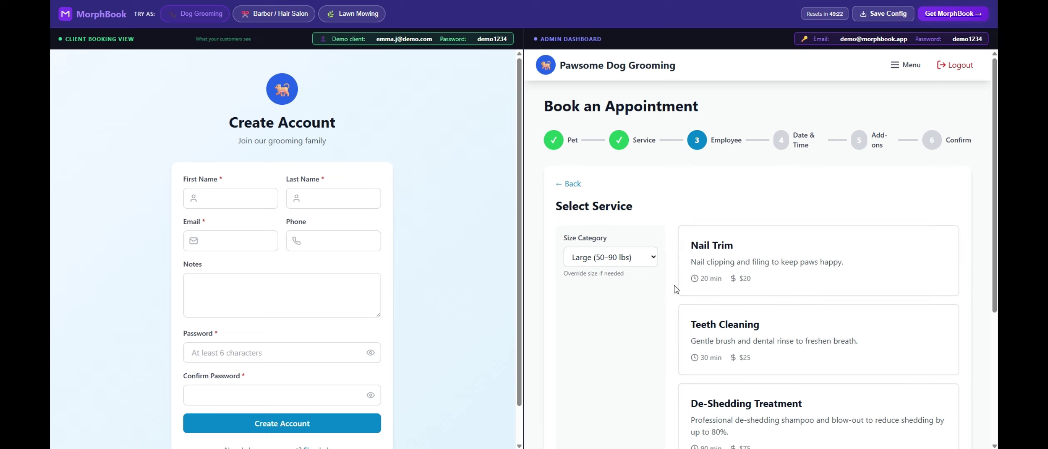
# - Choose the Nail Trim service and assign the employee who specialises in small breeds and show-style trims
pyautogui.scroll(-5, 673, 287)
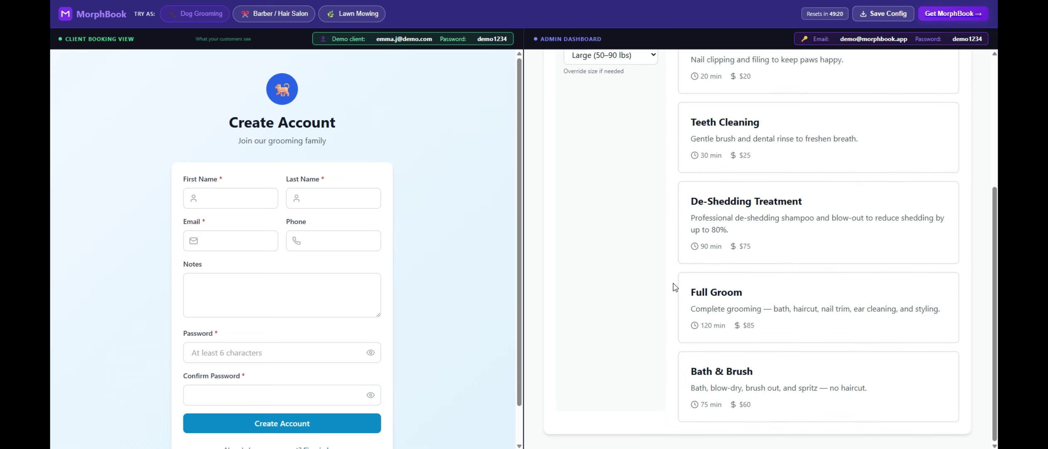
pyautogui.scroll(4, 674, 287)
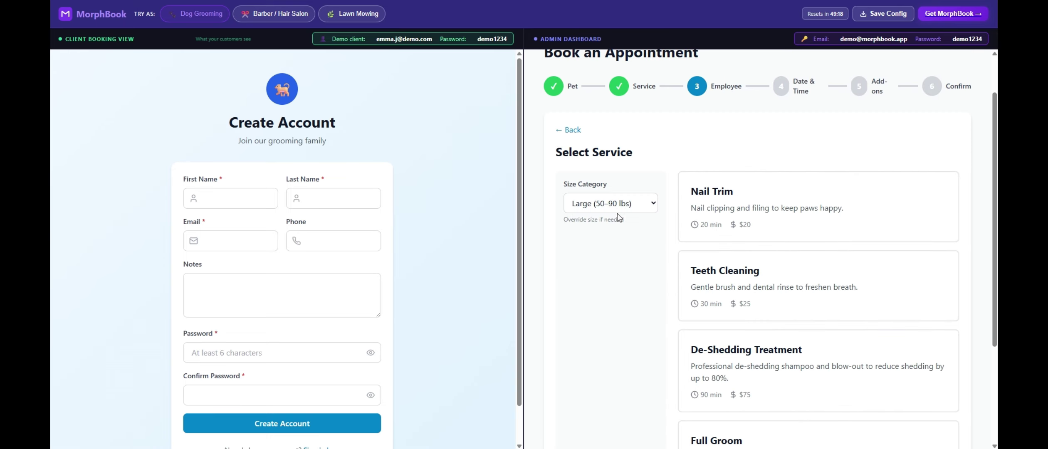
pyautogui.click(806, 229)
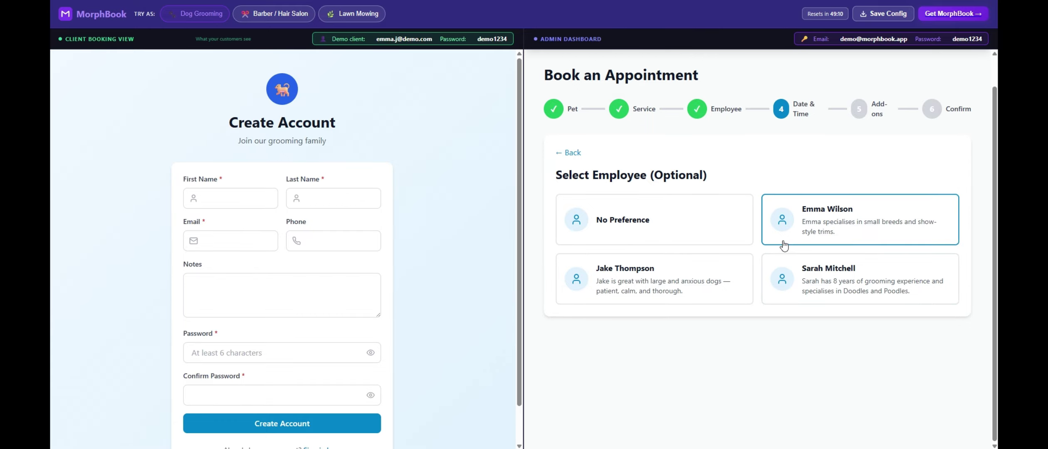
pyautogui.click(871, 237)
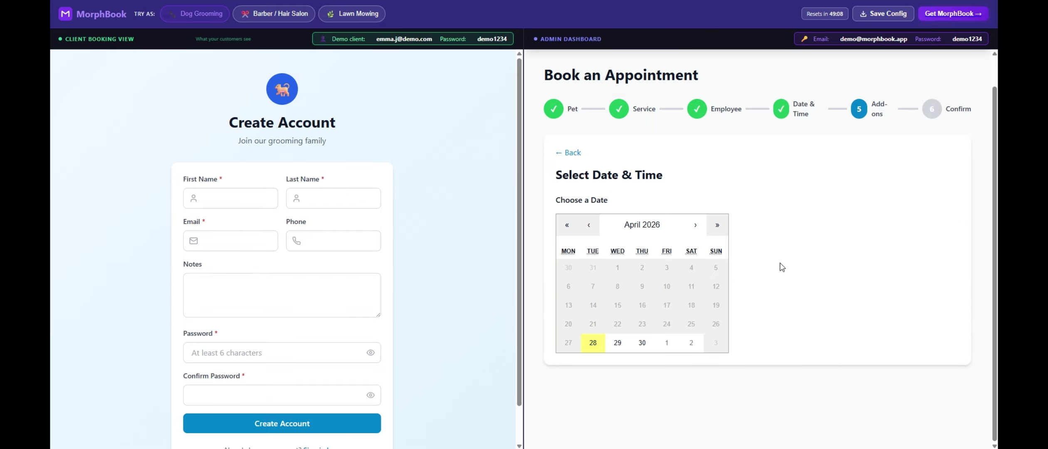
# - Schedule the appointment for April 30, 2026 at 10:15 AM
pyautogui.click(642, 344)
pyautogui.scroll(-1, 792, 235)
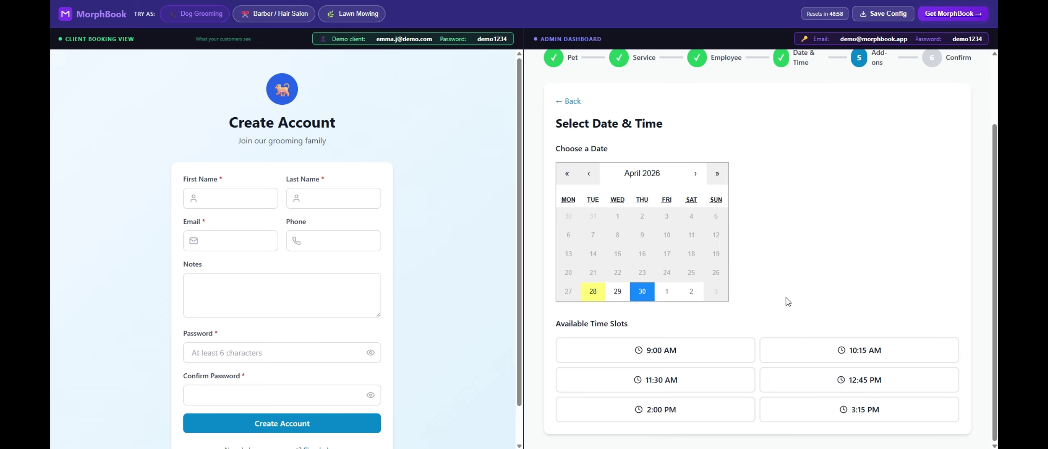
pyautogui.click(803, 357)
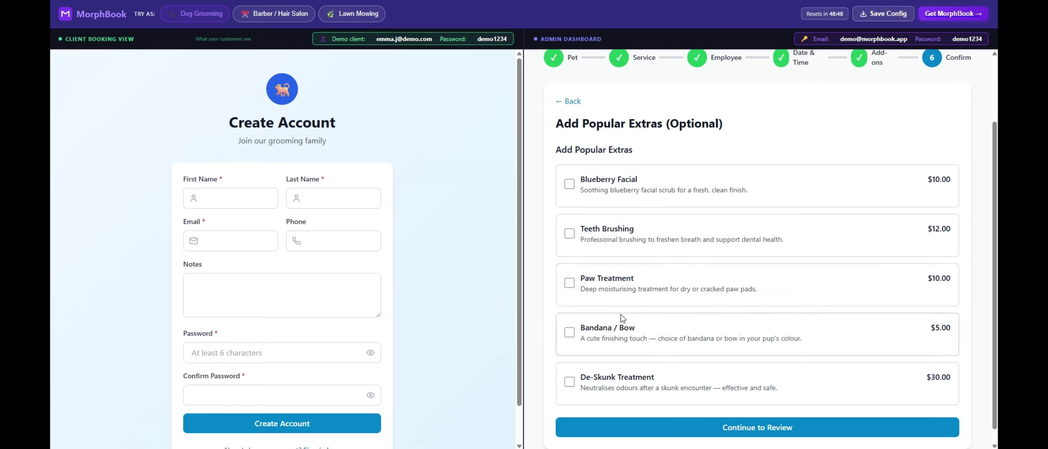
# - Add one Paw Treatment extra to the appointment and continue to the review
pyautogui.click(569, 284)
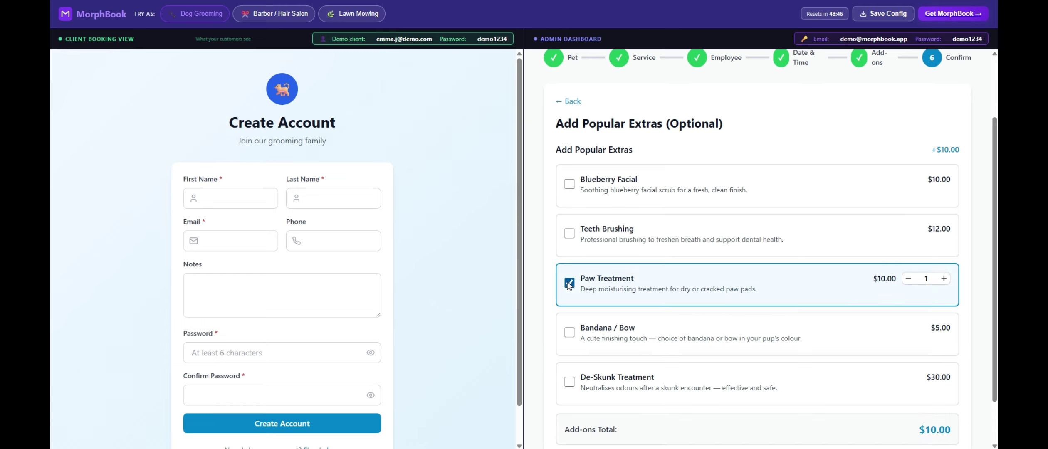
pyautogui.scroll(-1, 794, 308)
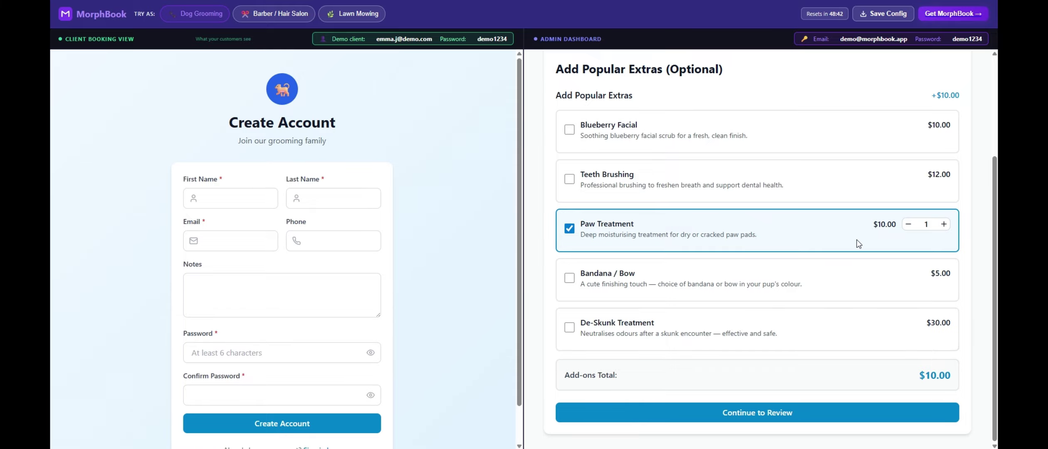
pyautogui.click(760, 415)
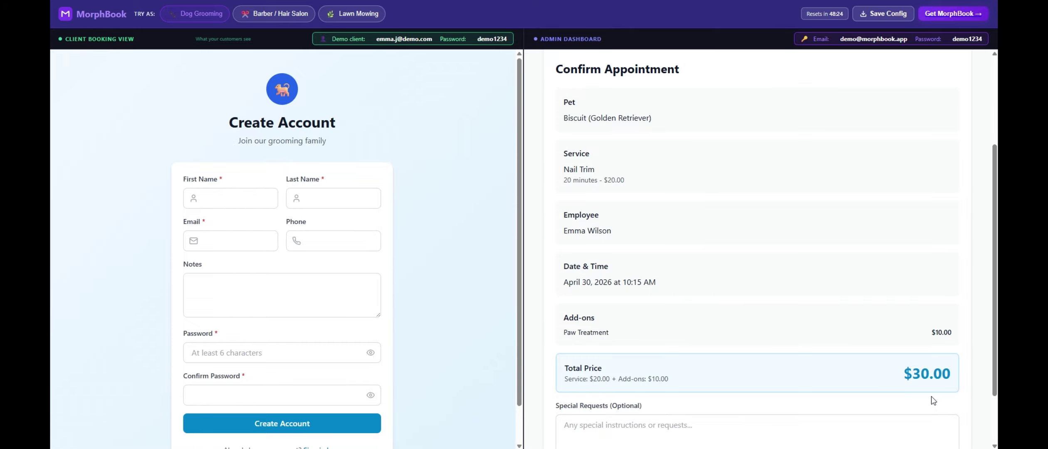
# - Review the appointment summary and confirm the booking, leaving the special requests empty
pyautogui.scroll(-2, 688, 293)
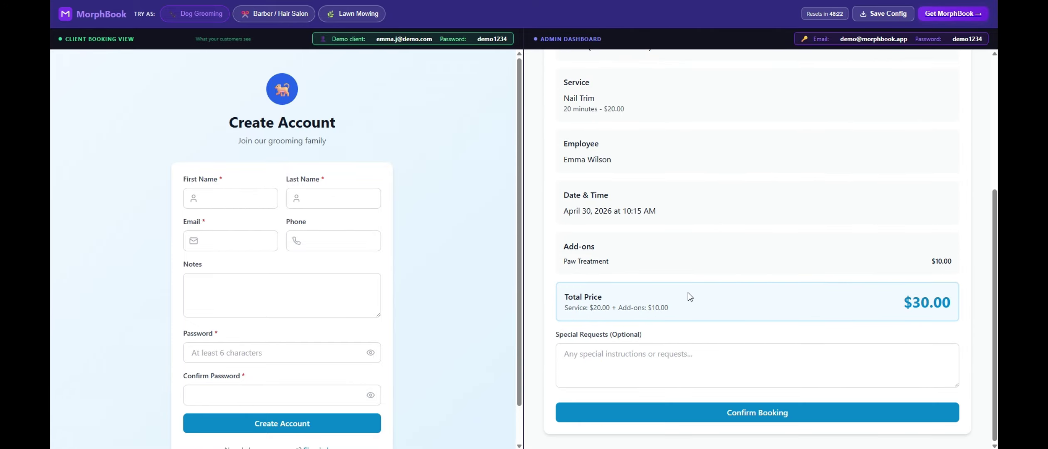
pyautogui.click(586, 353)
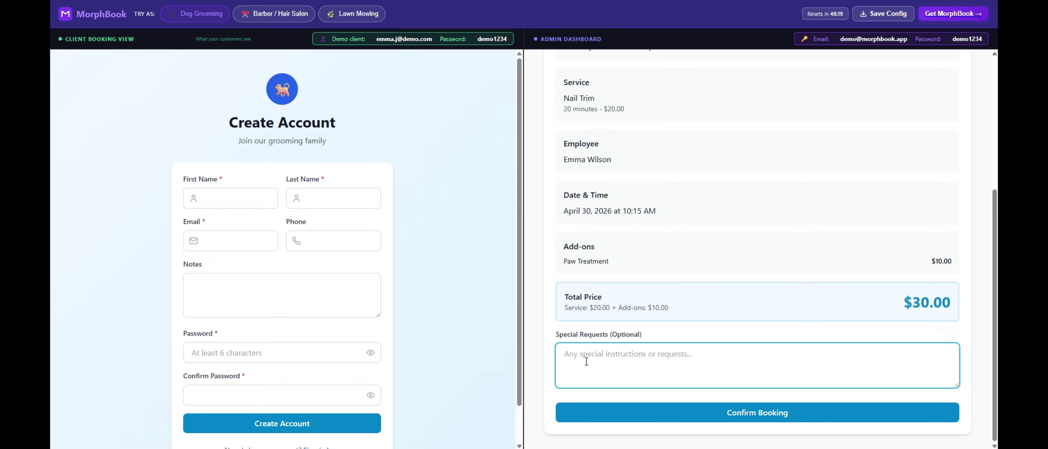
pyautogui.click(733, 417)
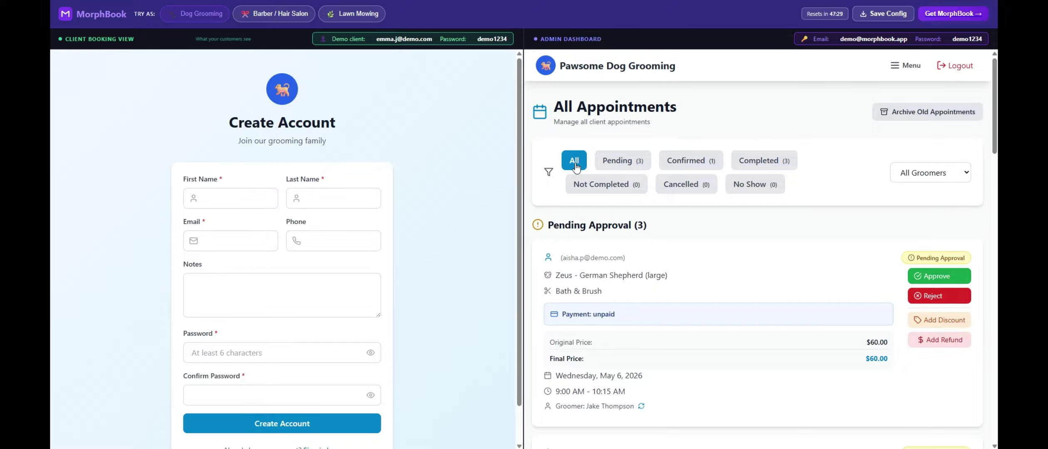
# - Filter the appointments list by Pending, Confirmed and Completed status in turn to view each group
pyautogui.click(617, 170)
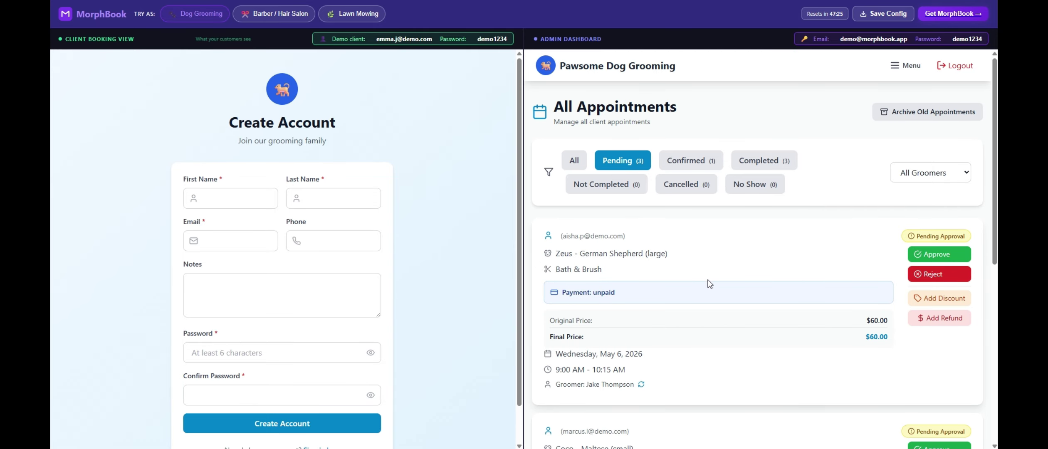
pyautogui.click(686, 162)
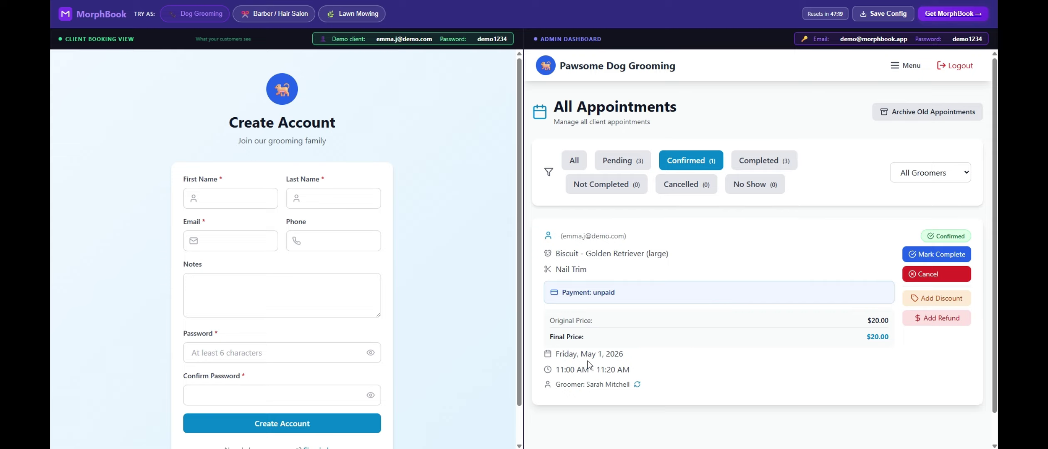
pyautogui.click(761, 161)
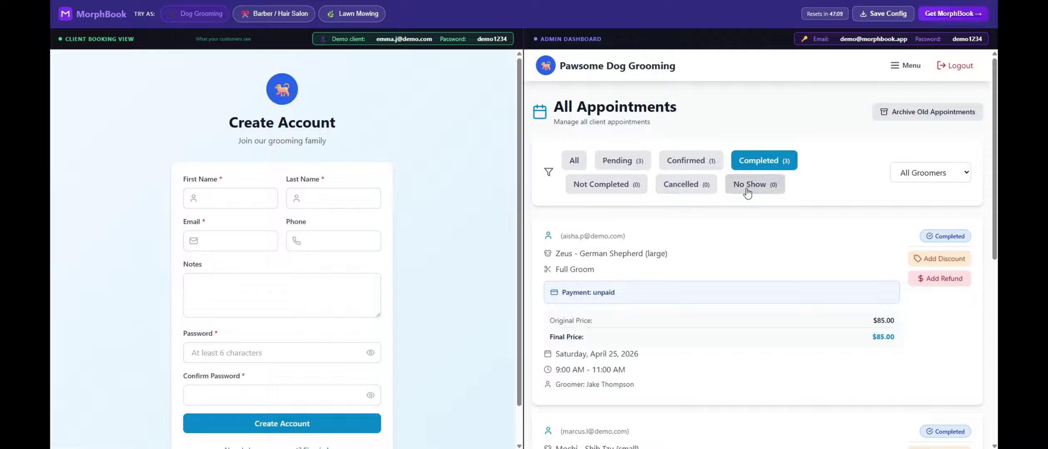
# - Compare the actions offered on pending, confirmed and completed appointments, including discounts and refunds
pyautogui.click(635, 161)
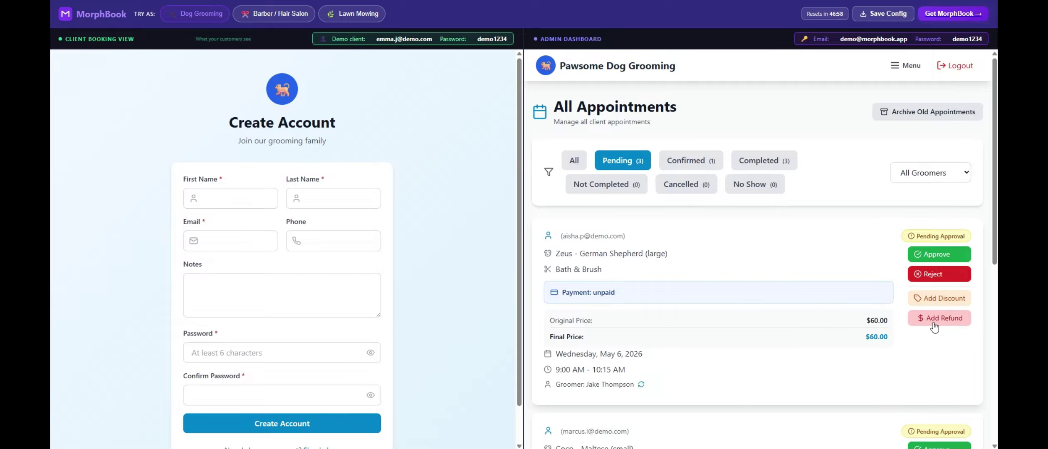
pyautogui.click(685, 165)
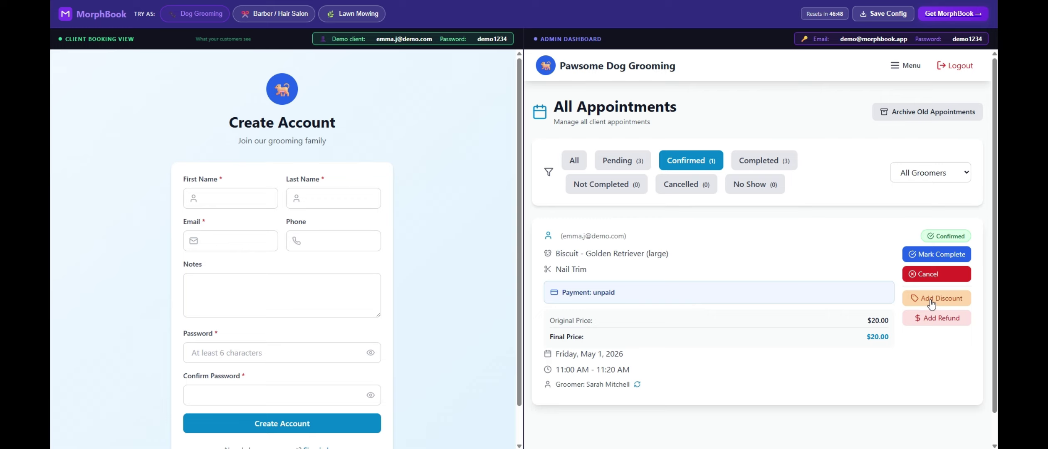
pyautogui.click(755, 169)
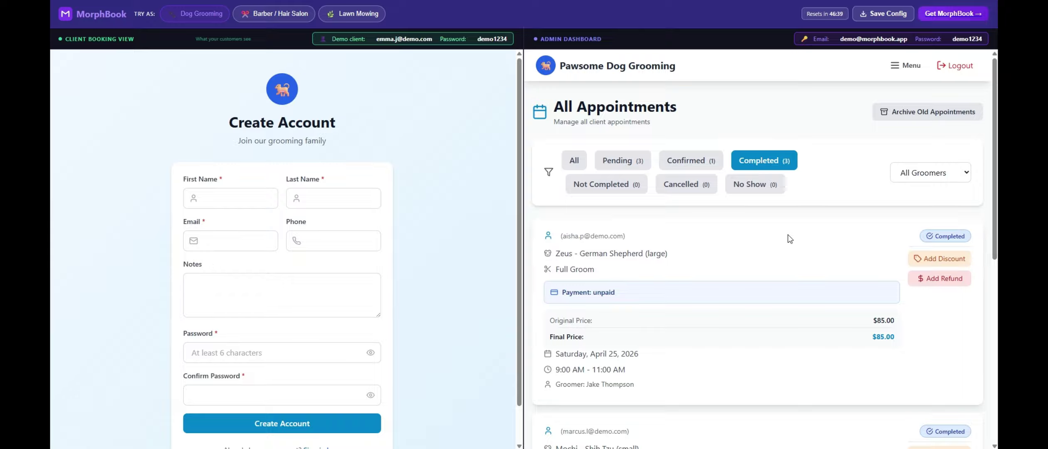
# - Check the Not Completed and Cancelled appointments, and view the groomer filter choices for the Pending list
pyautogui.click(609, 195)
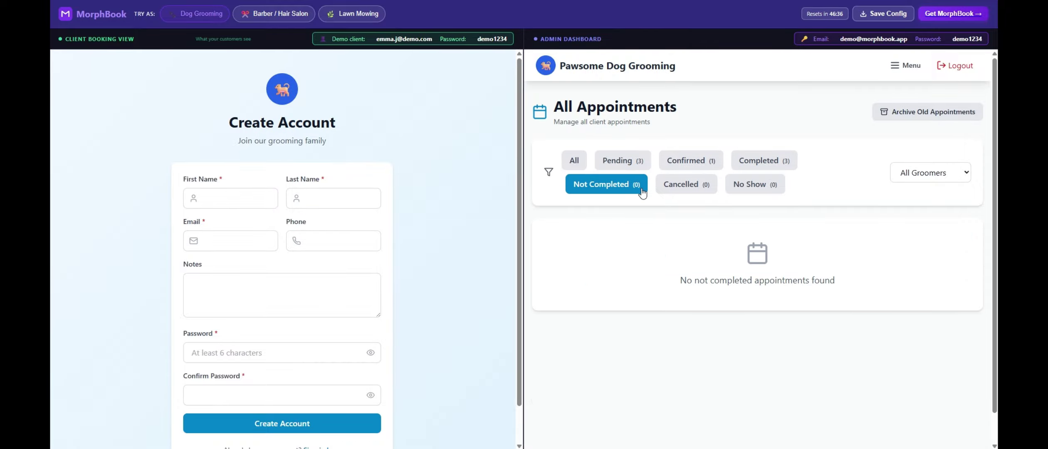
pyautogui.click(672, 190)
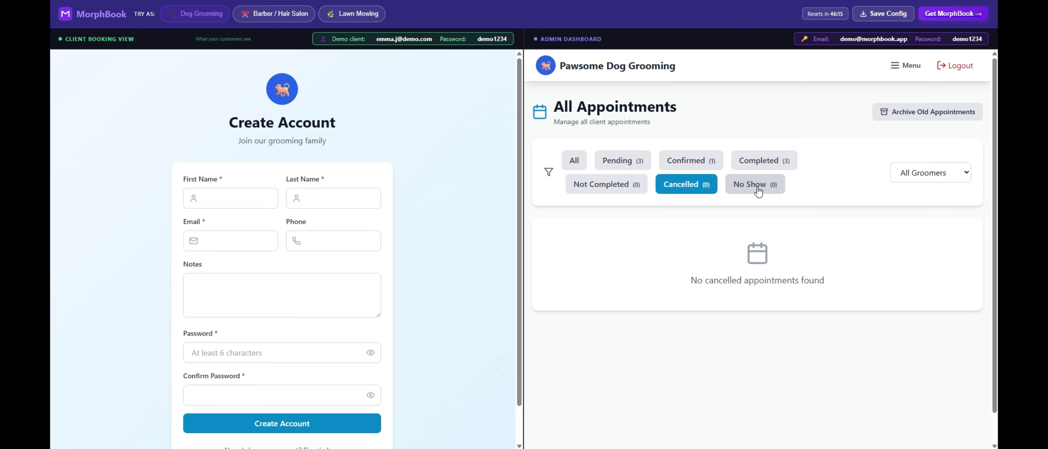
pyautogui.click(619, 162)
pyautogui.click(929, 174)
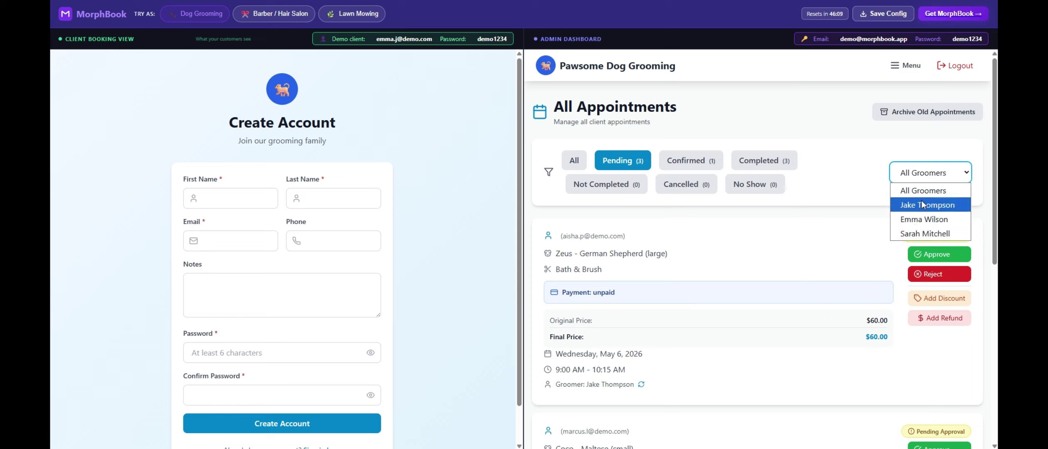
pyautogui.click(862, 198)
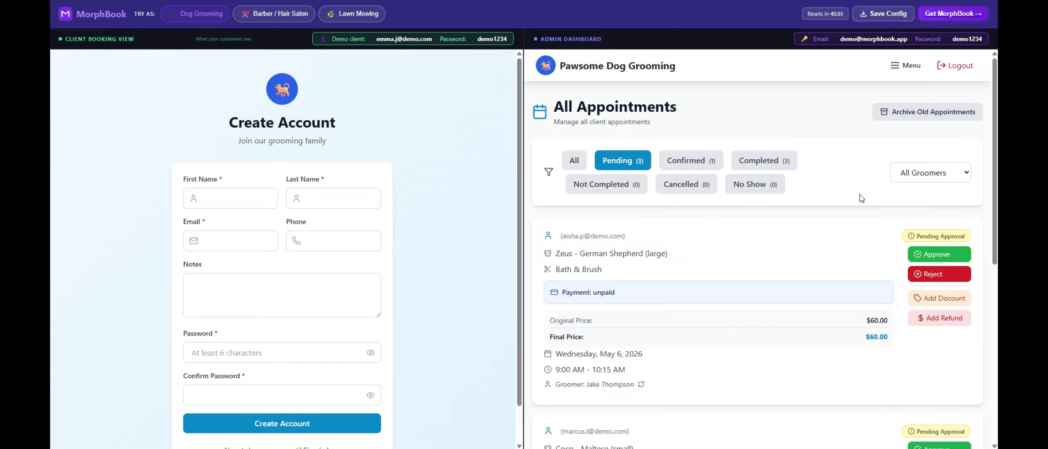
# - Open the Settings section of the Admin Dashboard
pyautogui.click(893, 70)
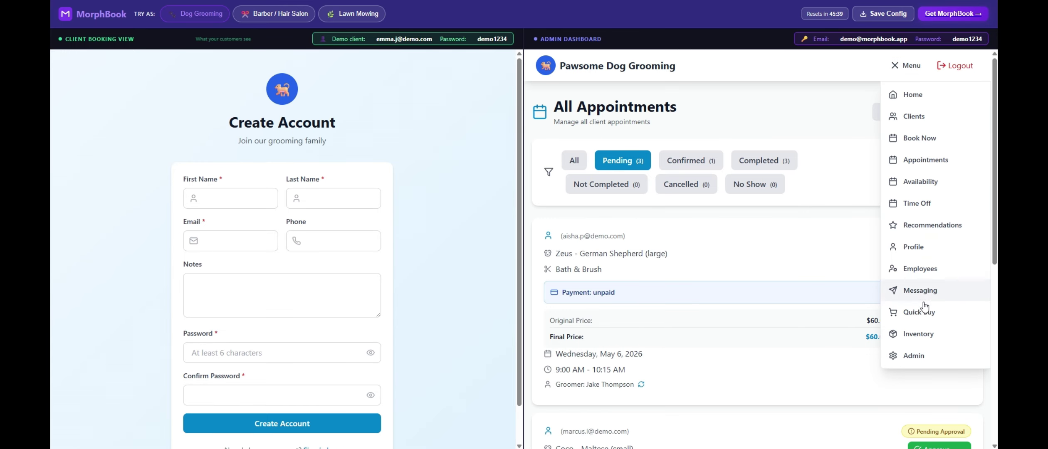
pyautogui.click(916, 355)
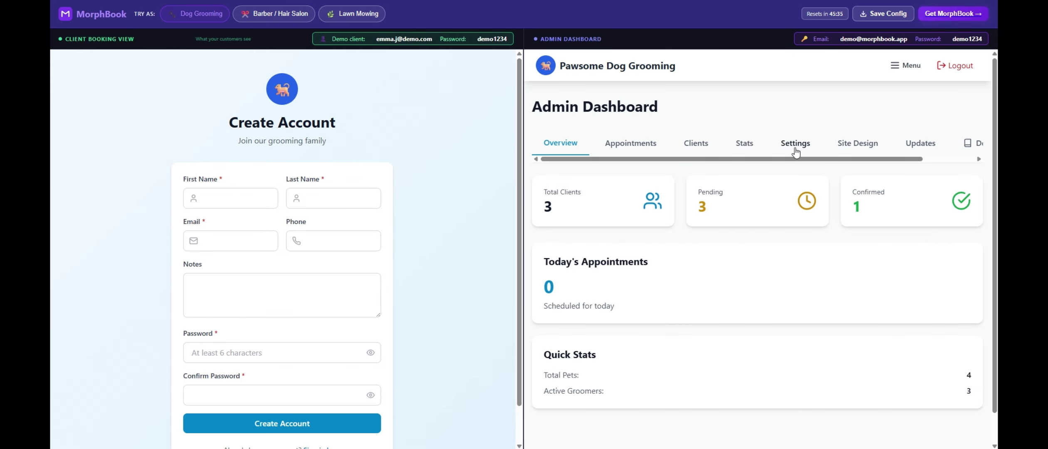
pyautogui.click(799, 149)
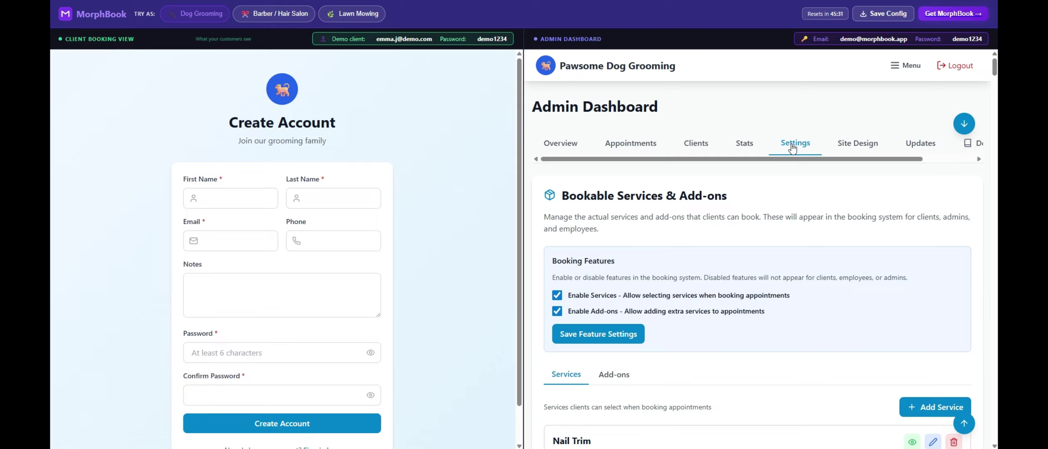
# - Browse the settings from the end of the page up to Payment Settings and examine the payment workflow and provider options
pyautogui.click(964, 124)
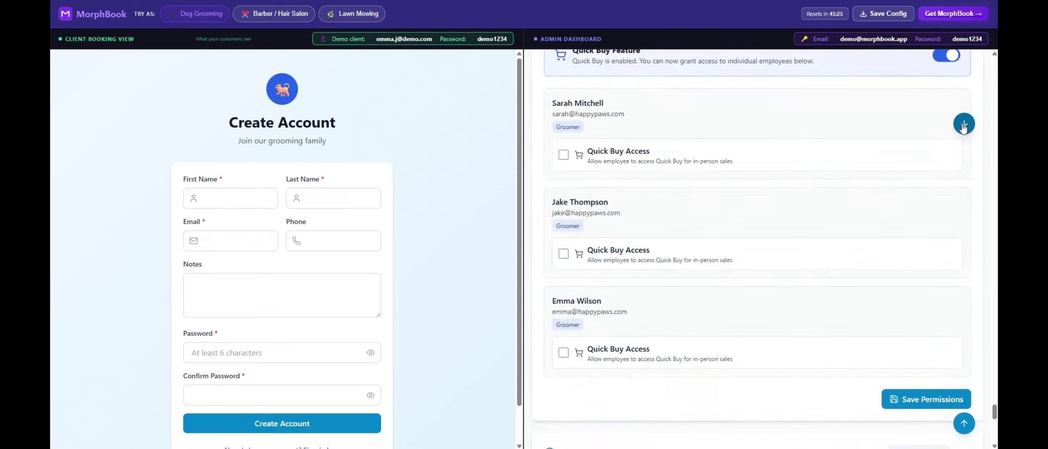
pyautogui.scroll(6, 730, 282)
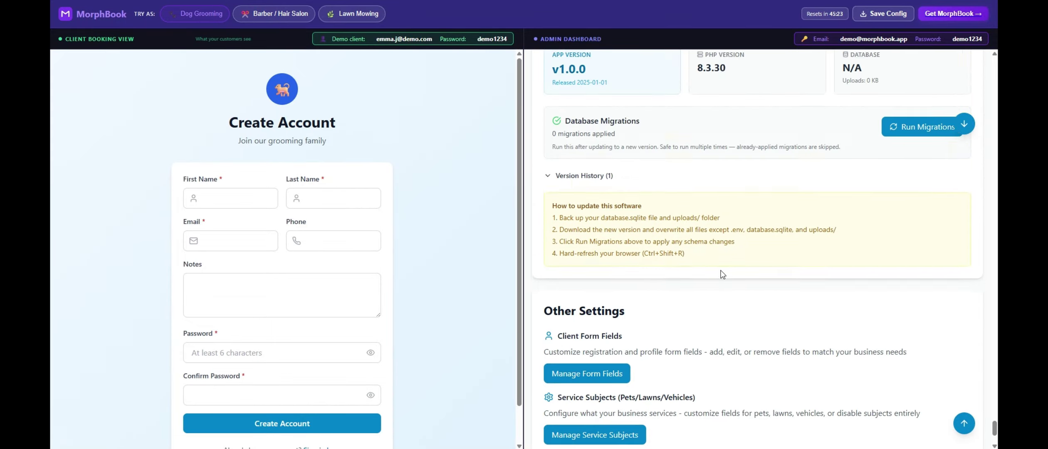
pyautogui.scroll(7, 730, 286)
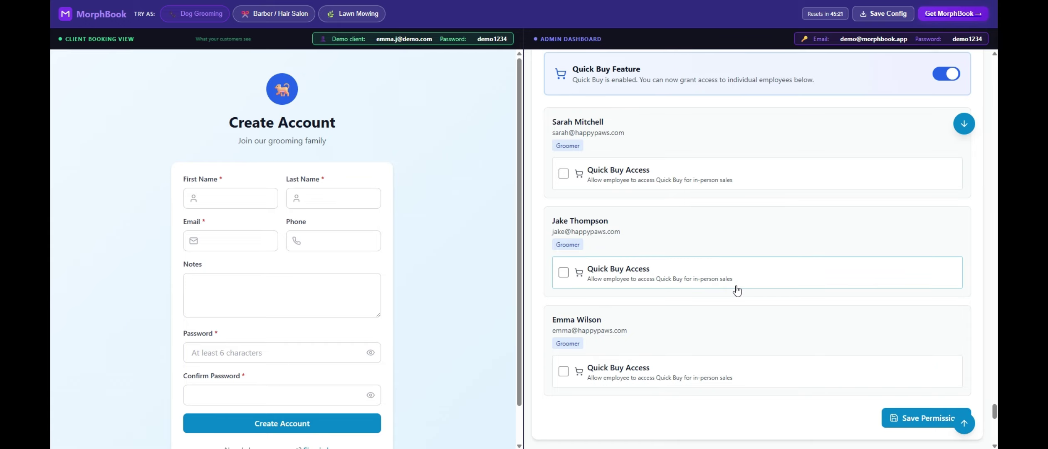
pyautogui.scroll(20, 739, 284)
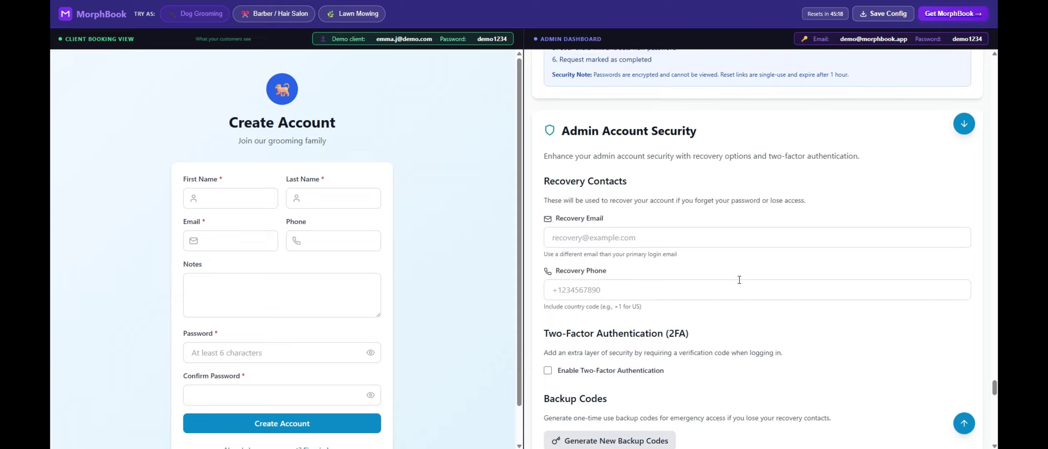
pyautogui.scroll(15, 739, 280)
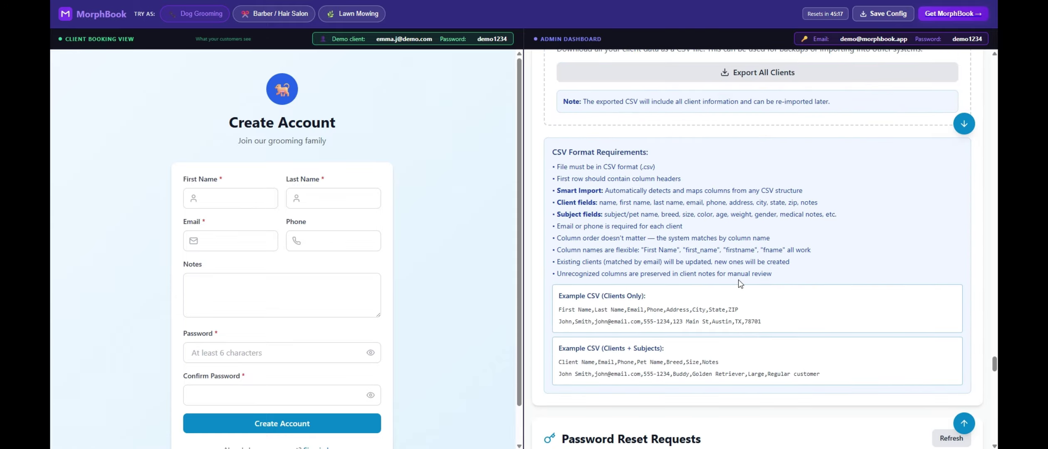
pyautogui.scroll(12, 739, 280)
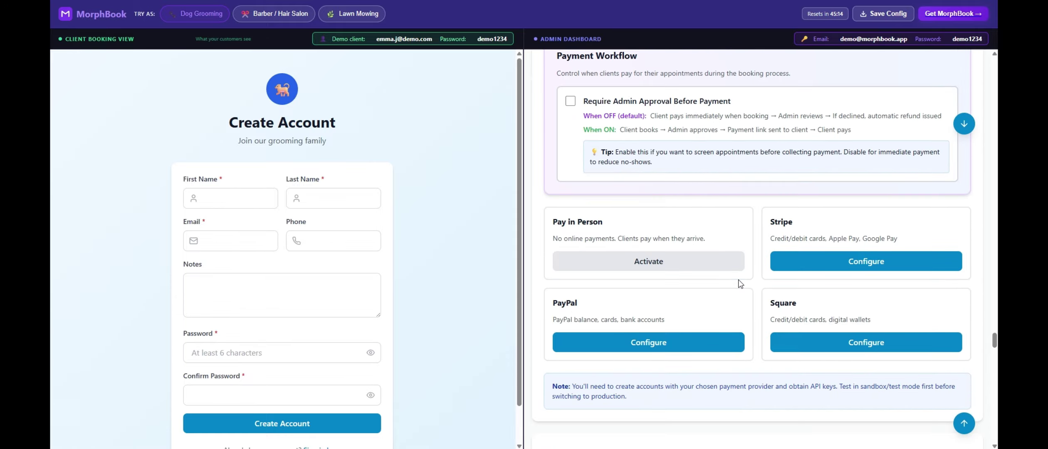
pyautogui.scroll(1, 739, 280)
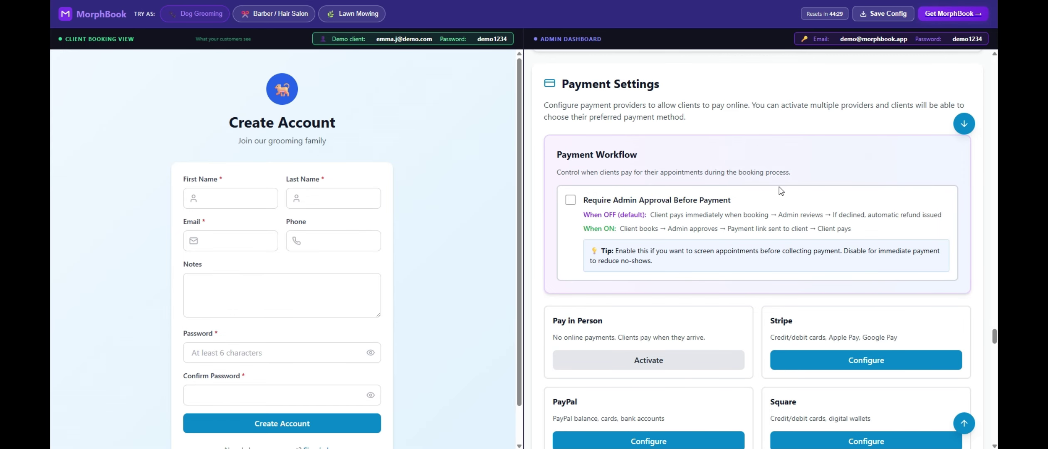
pyautogui.scroll(-2, 761, 250)
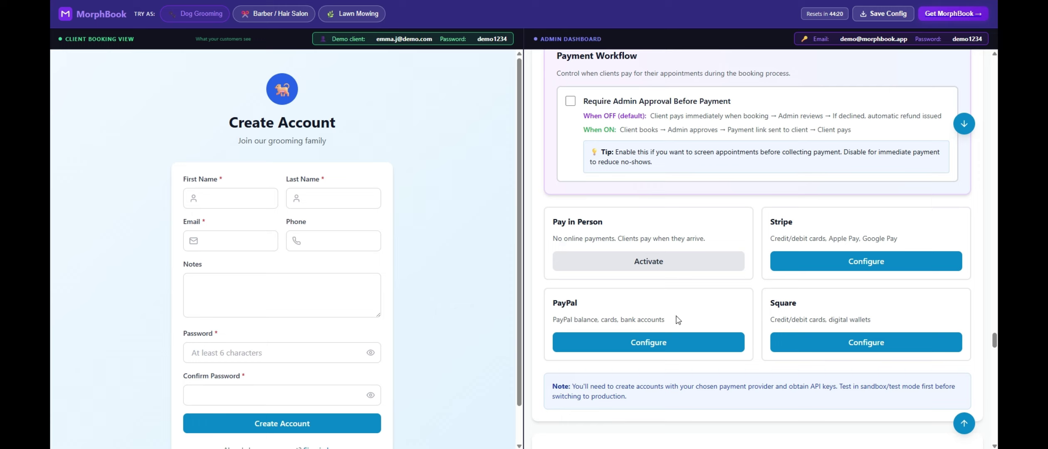
# - Activate the Pay in Person payment method and deactivate it again
pyautogui.click(623, 266)
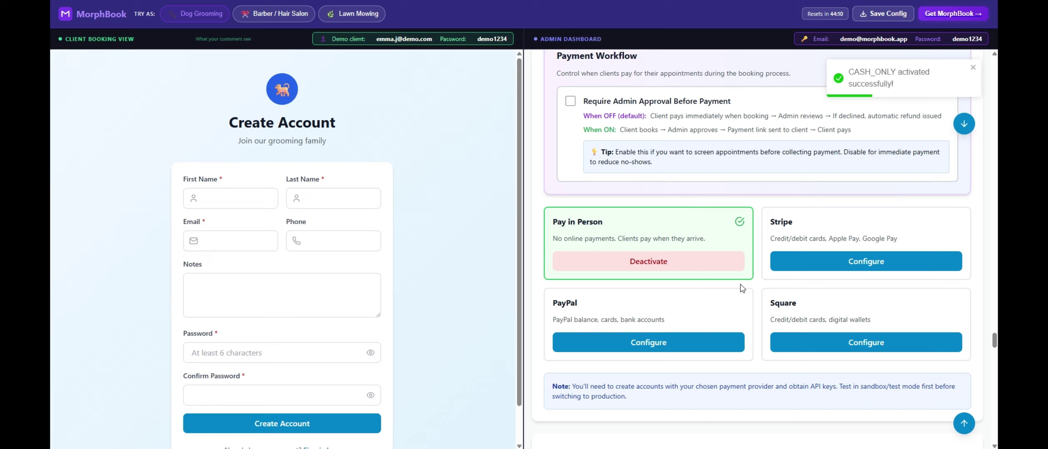
pyautogui.click(736, 264)
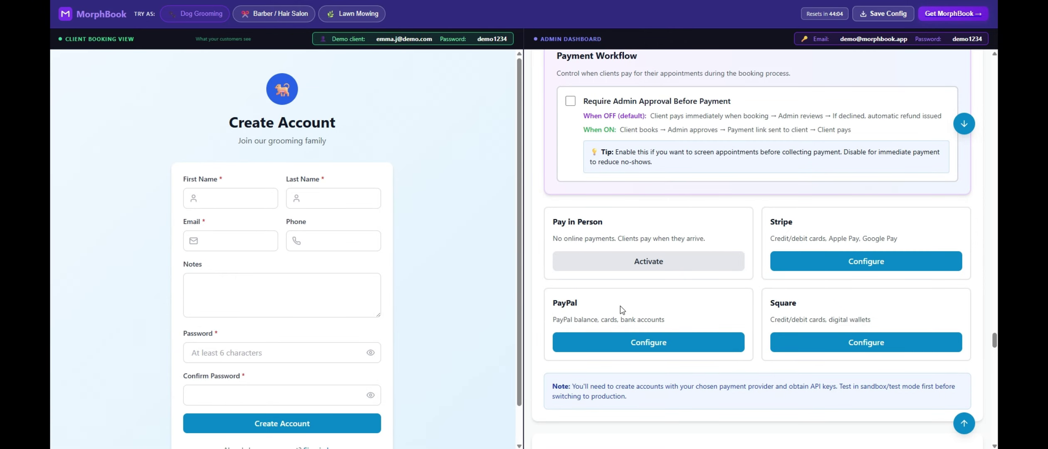
# - Open the PayPal configuration and examine its credential fields, mode, currency, payment requirements and role permissions
pyautogui.click(666, 342)
pyautogui.scroll(-4, 686, 314)
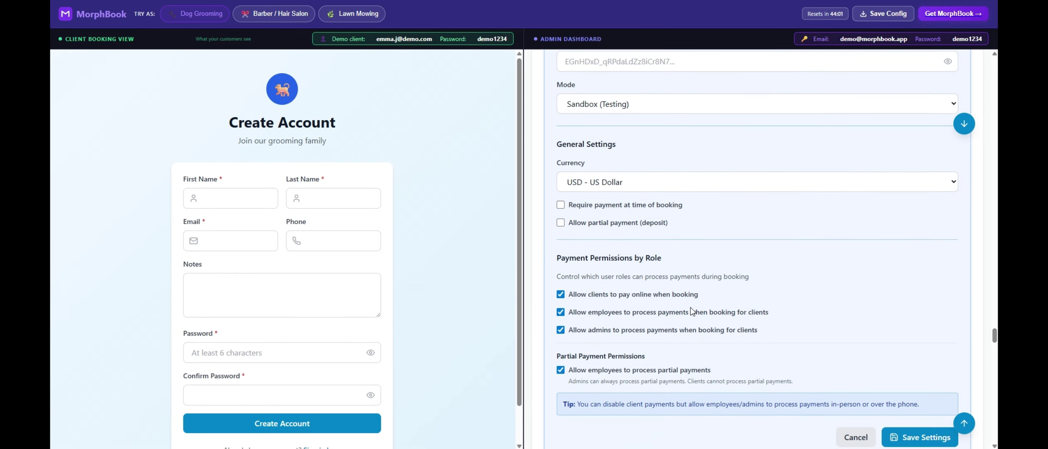
pyautogui.scroll(4, 767, 297)
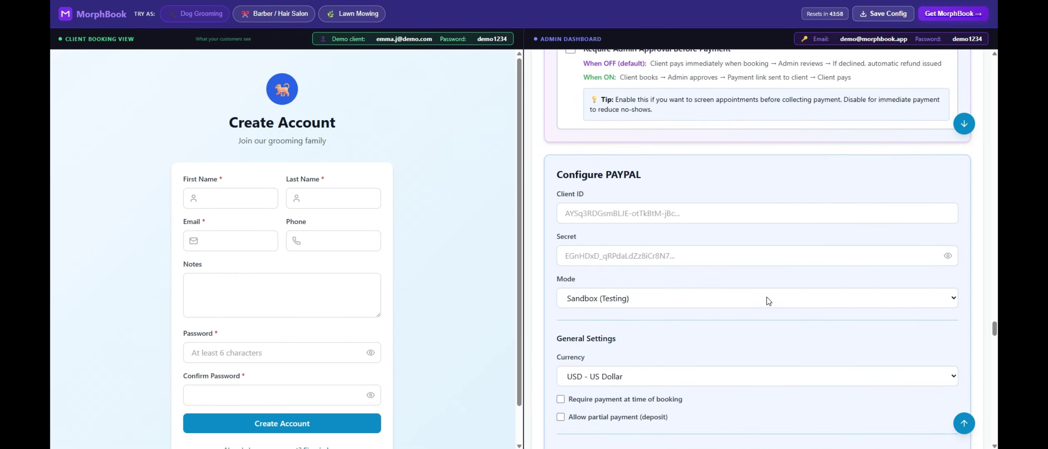
pyautogui.scroll(-5, 767, 297)
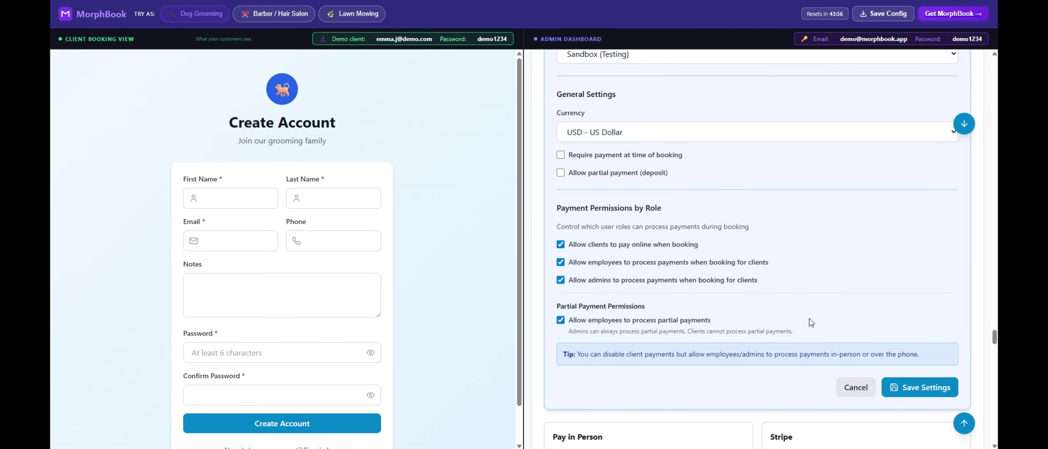
pyautogui.scroll(3, 735, 258)
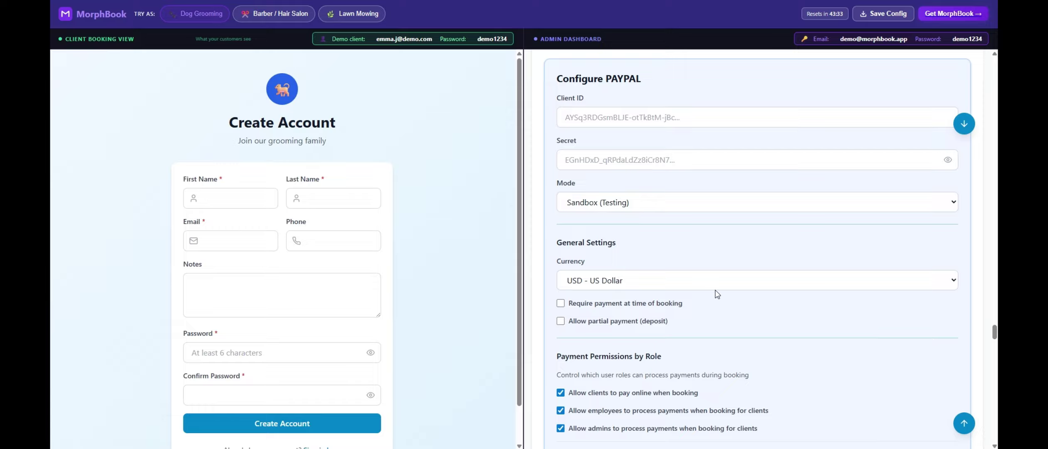
# - Select Live (Production) as the PayPal mode, check the remaining options and cancel the configuration without saving
pyautogui.click(648, 209)
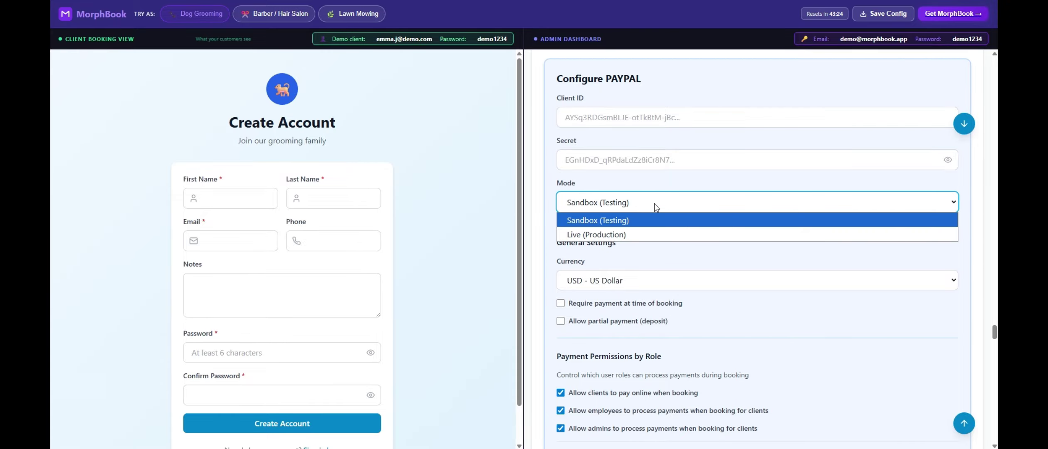
pyautogui.click(648, 235)
pyautogui.scroll(-3, 673, 251)
pyautogui.scroll(-3, 675, 251)
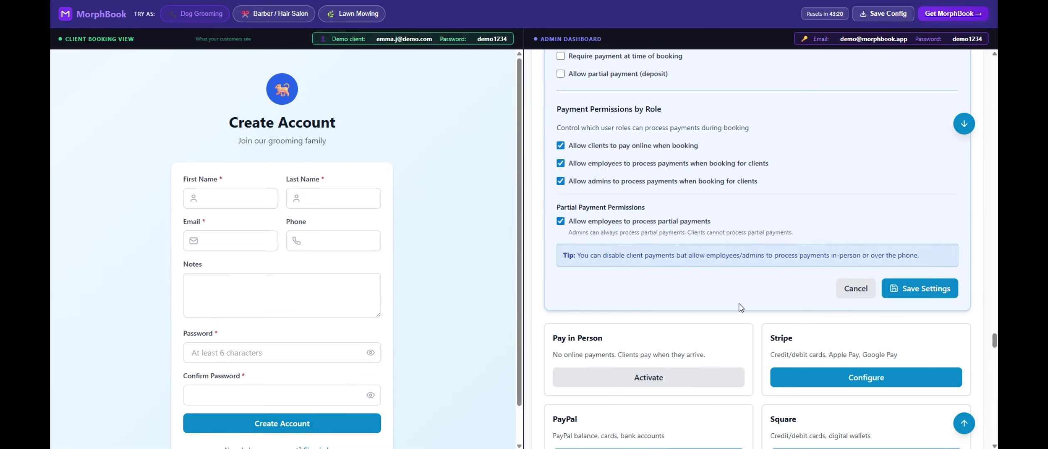
pyautogui.click(853, 289)
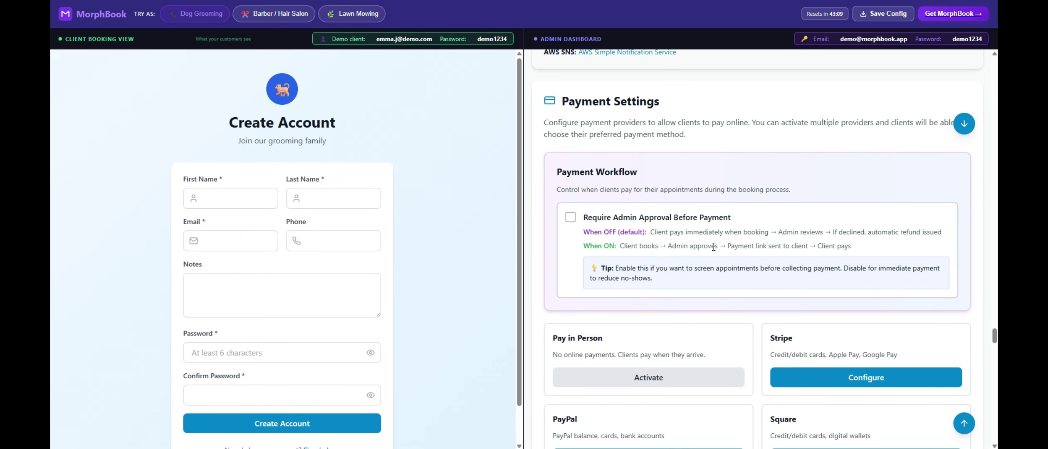
# - Look back through the SMS provider settings and notification preferences to locate the Email Settings section
pyautogui.scroll(10, 713, 247)
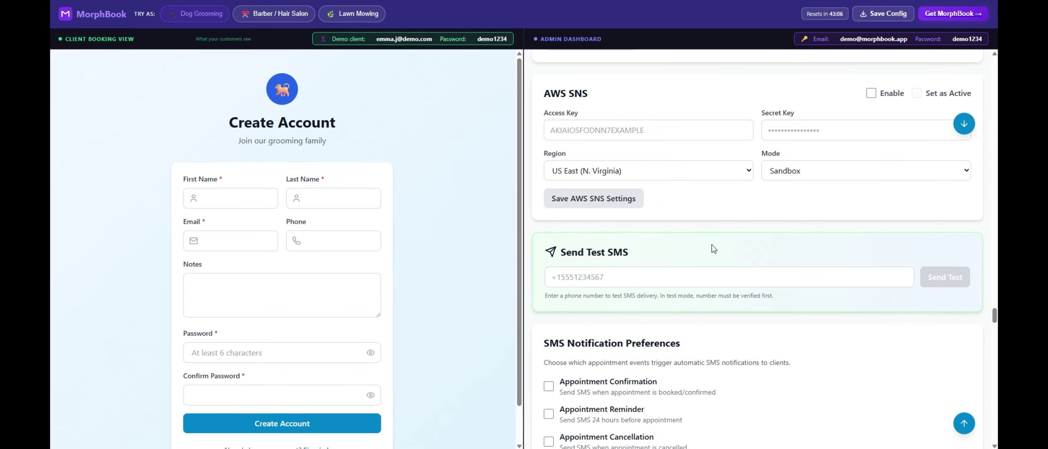
pyautogui.scroll(5, 714, 247)
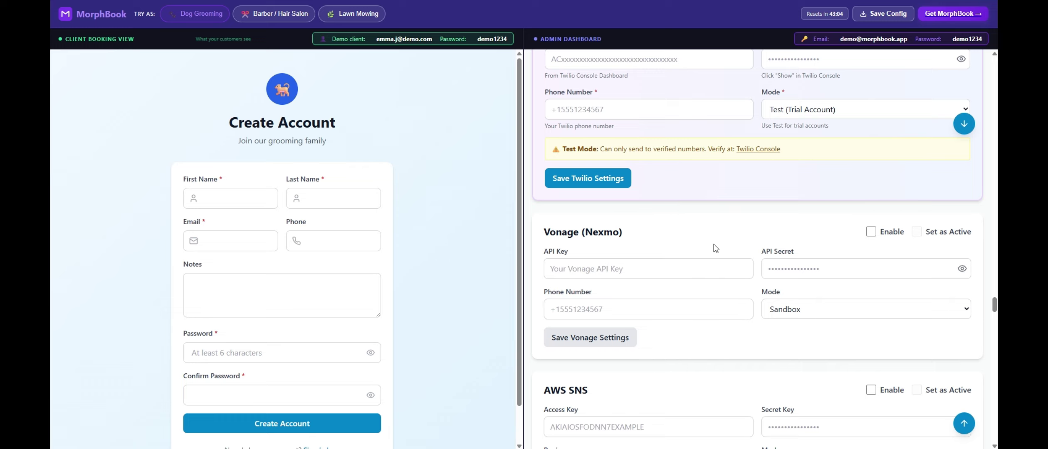
pyautogui.scroll(8, 715, 248)
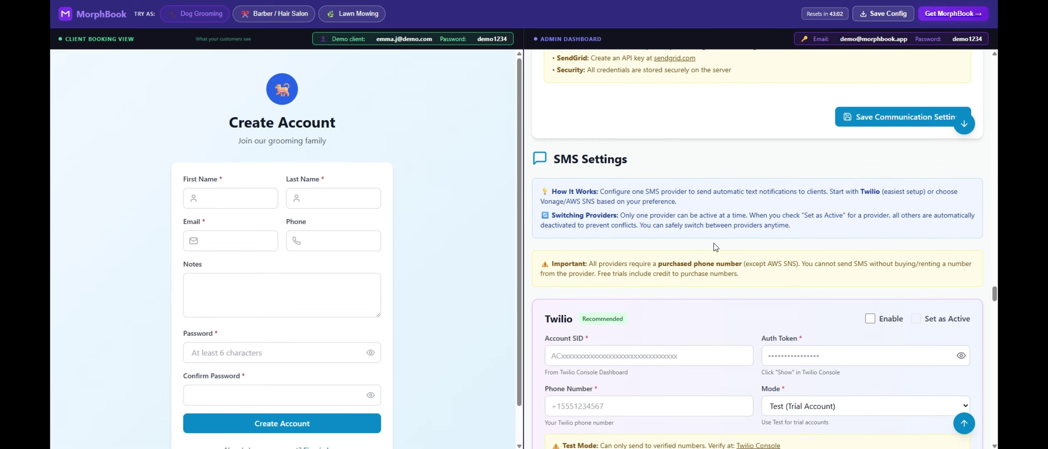
pyautogui.scroll(5, 715, 246)
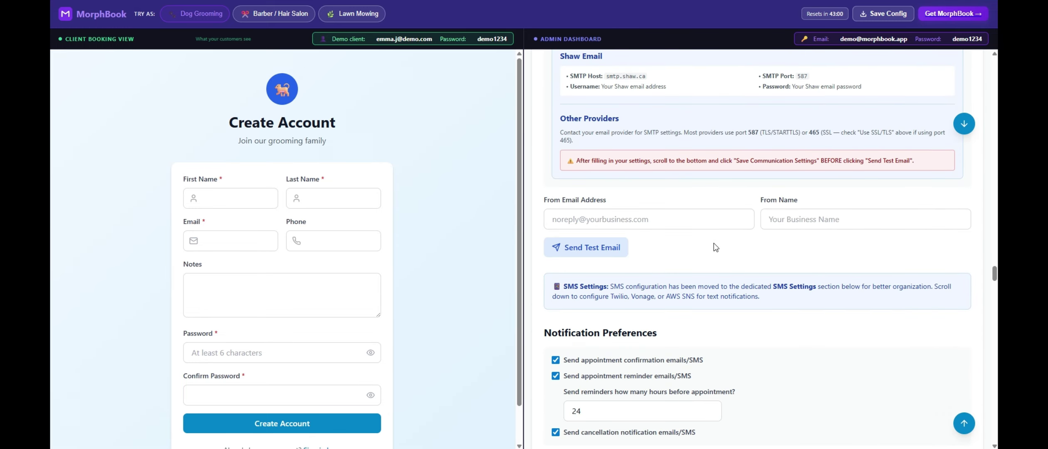
pyautogui.scroll(5, 715, 246)
pyautogui.scroll(5, 714, 245)
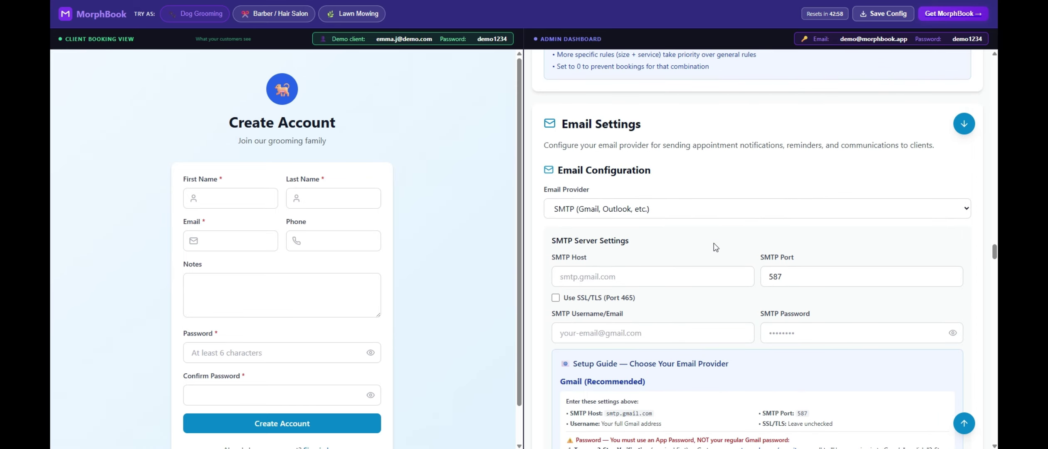
pyautogui.scroll(3, 715, 246)
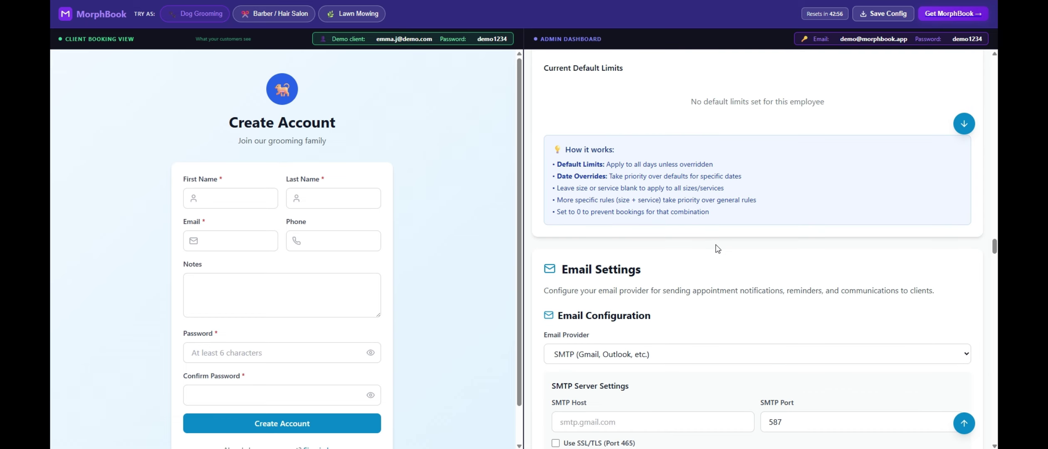
# - Examine the Email Settings, covering the SMTP server fields, provider setup guide, test email option, and client and admin notification preferences
pyautogui.scroll(-3, 716, 249)
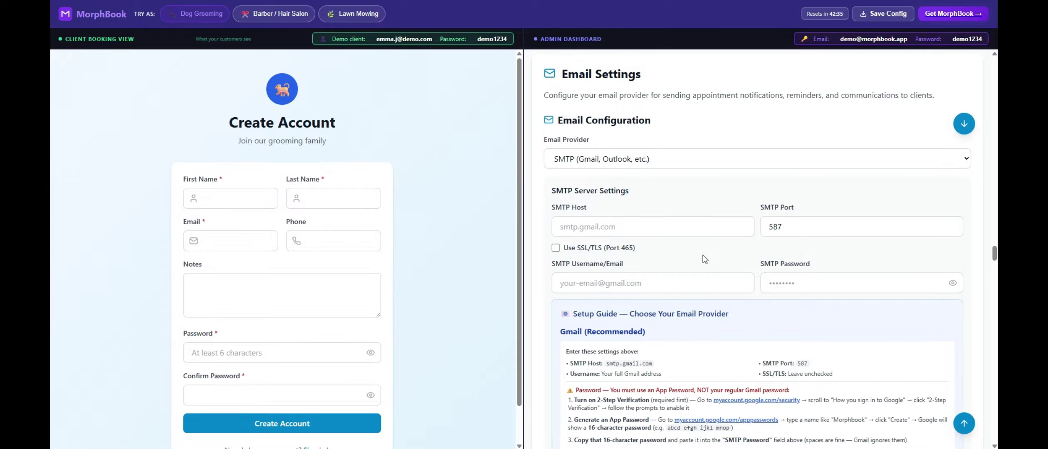
pyautogui.scroll(-5, 705, 259)
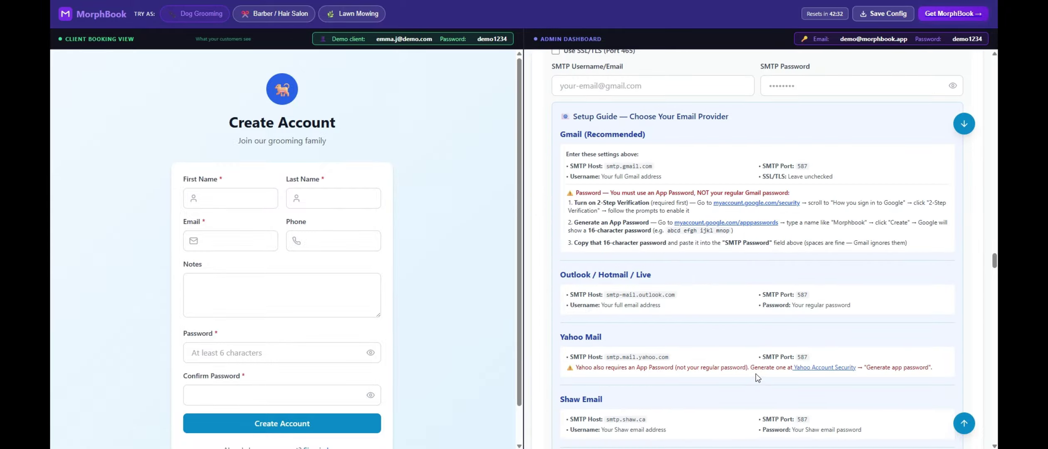
pyautogui.scroll(-7, 718, 332)
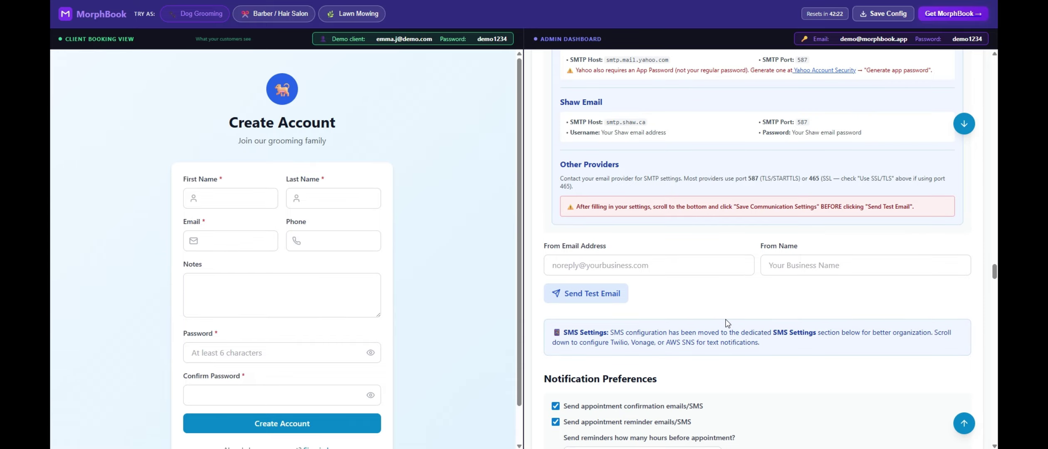
pyautogui.scroll(-4, 729, 321)
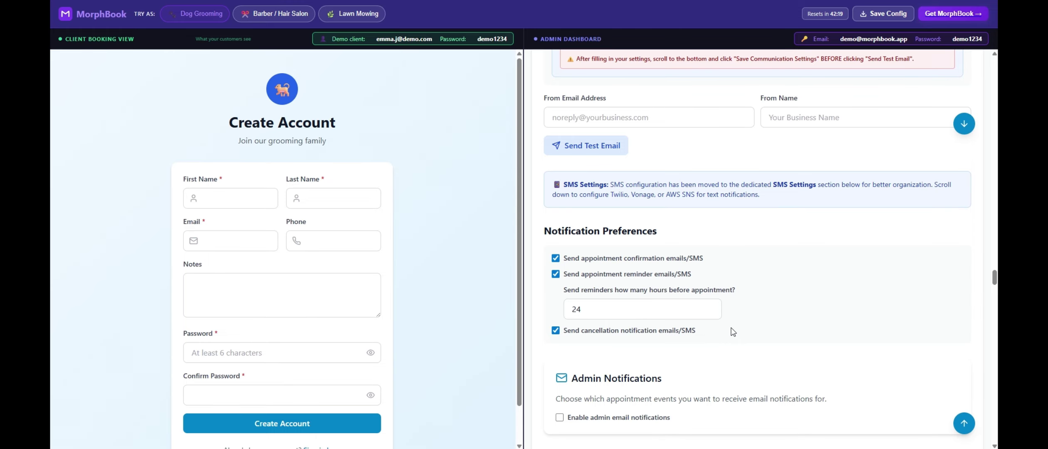
pyautogui.scroll(15, 733, 331)
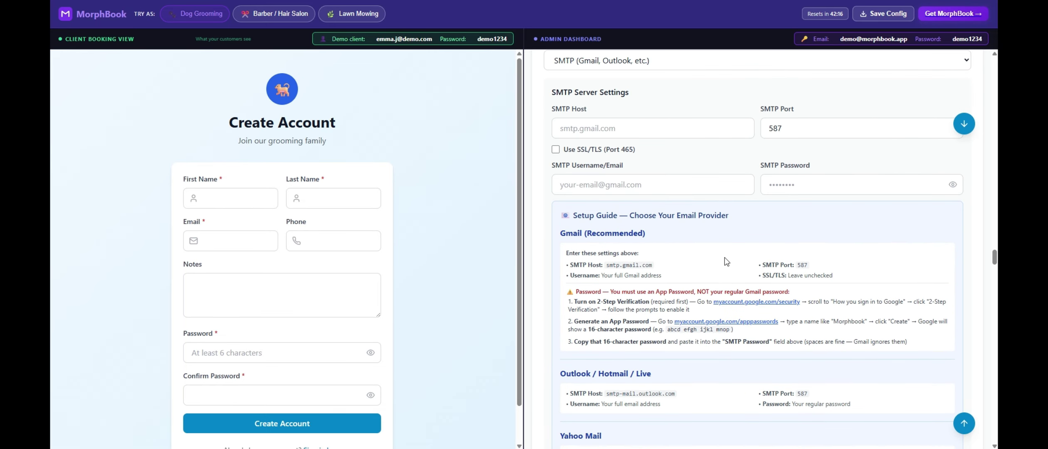
pyautogui.scroll(3, 724, 268)
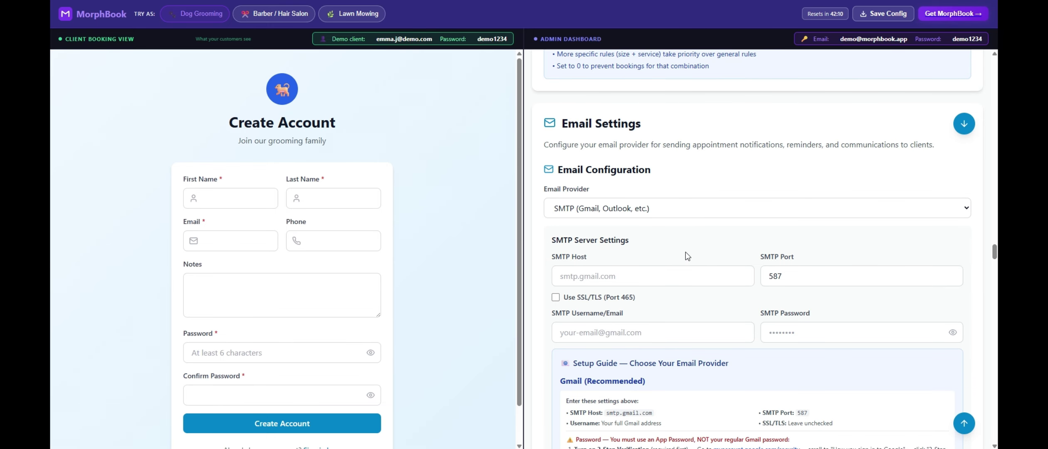
pyautogui.scroll(-4, 685, 252)
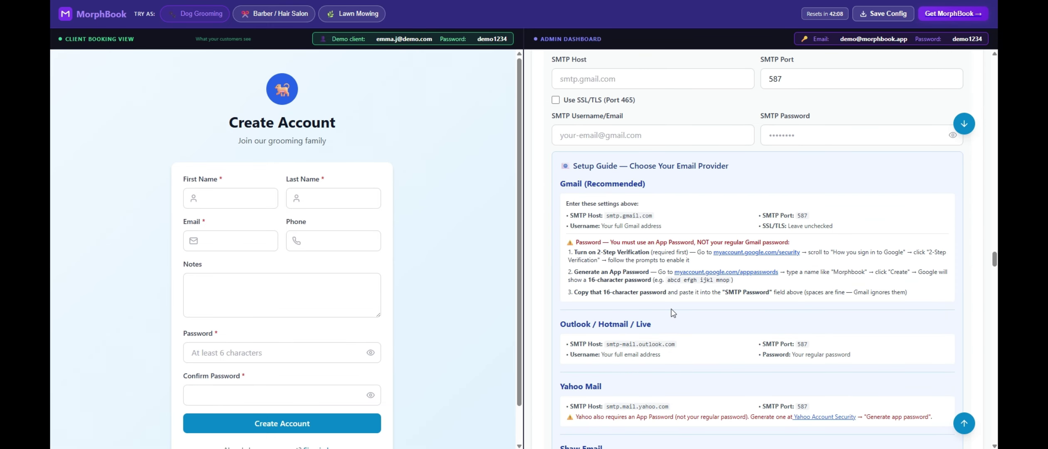
pyautogui.scroll(-8, 680, 314)
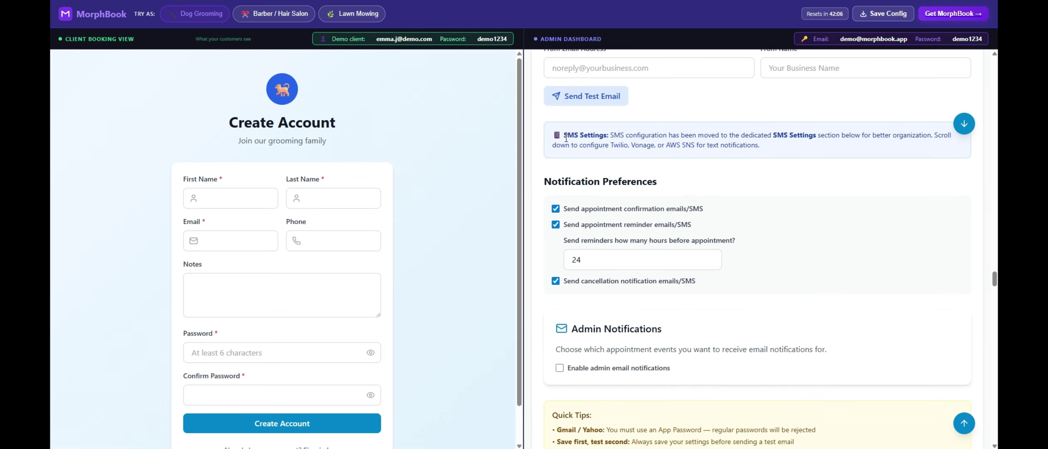
pyautogui.scroll(3, 682, 229)
pyautogui.scroll(-9, 665, 221)
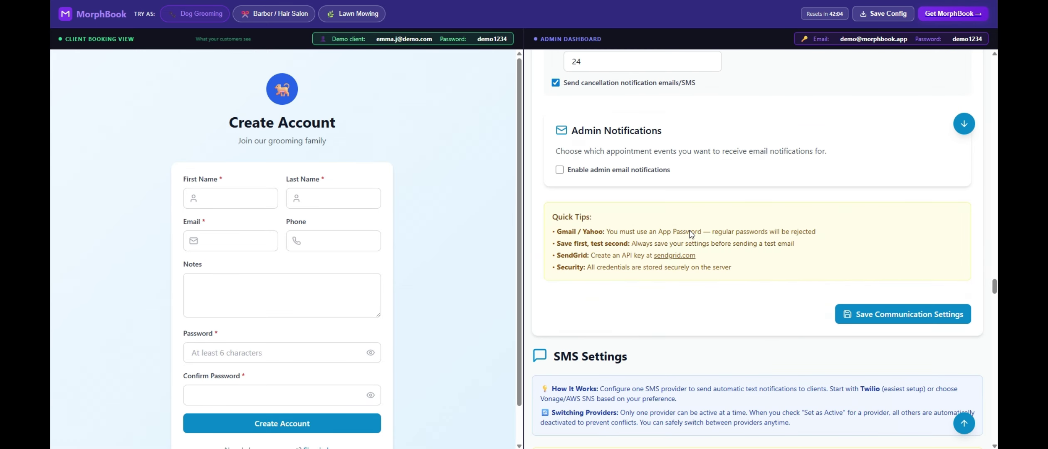
# - Examine the SMS Settings instructions and the configuration fields for Twilio, Vonage (Nexmo) and AWS SNS
pyautogui.scroll(-1, 653, 205)
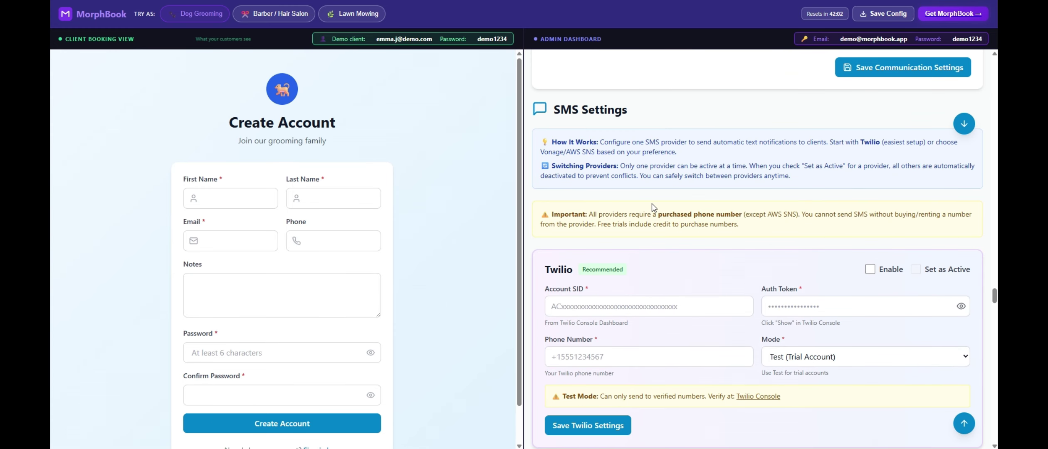
pyautogui.scroll(-5, 653, 207)
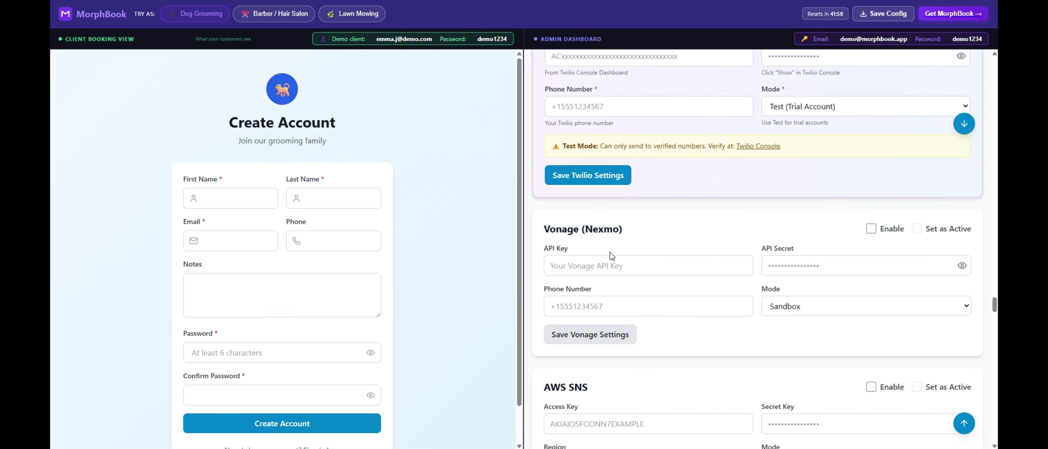
pyautogui.scroll(-3, 651, 251)
pyautogui.scroll(7, 691, 260)
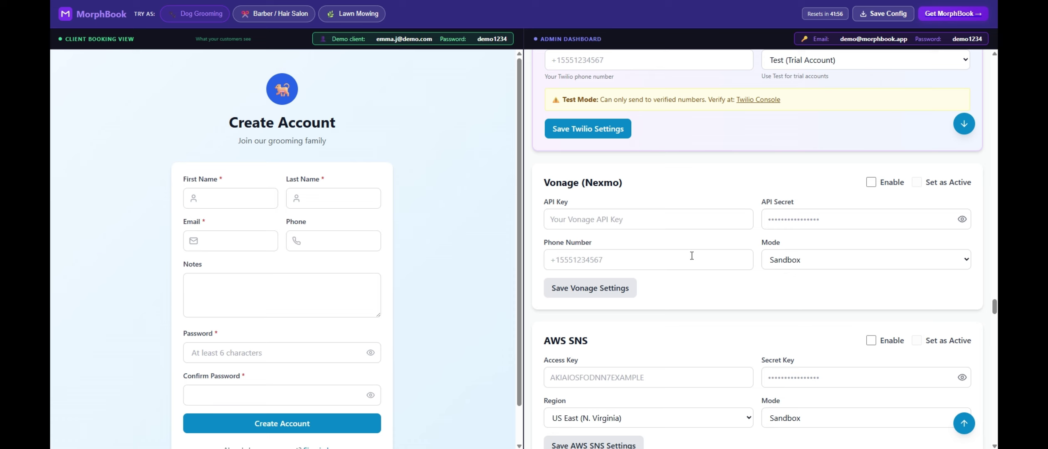